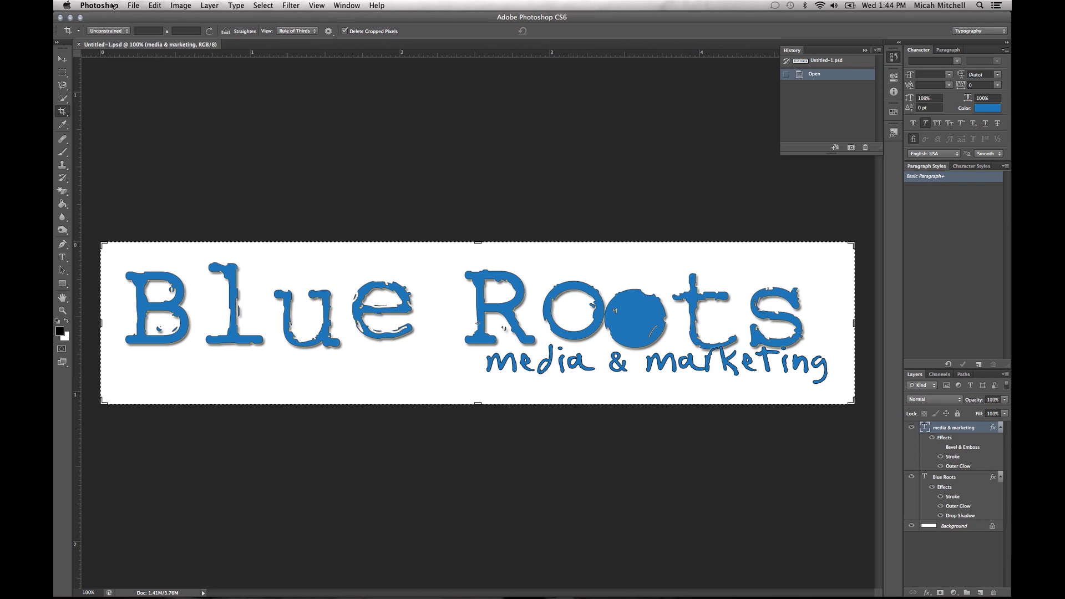
Step: Save the logo as Untitled-1.pdf in the newlogo folder using the Photoshop PDF format
{"action": "left_click", "coordinate": [129, 6]}
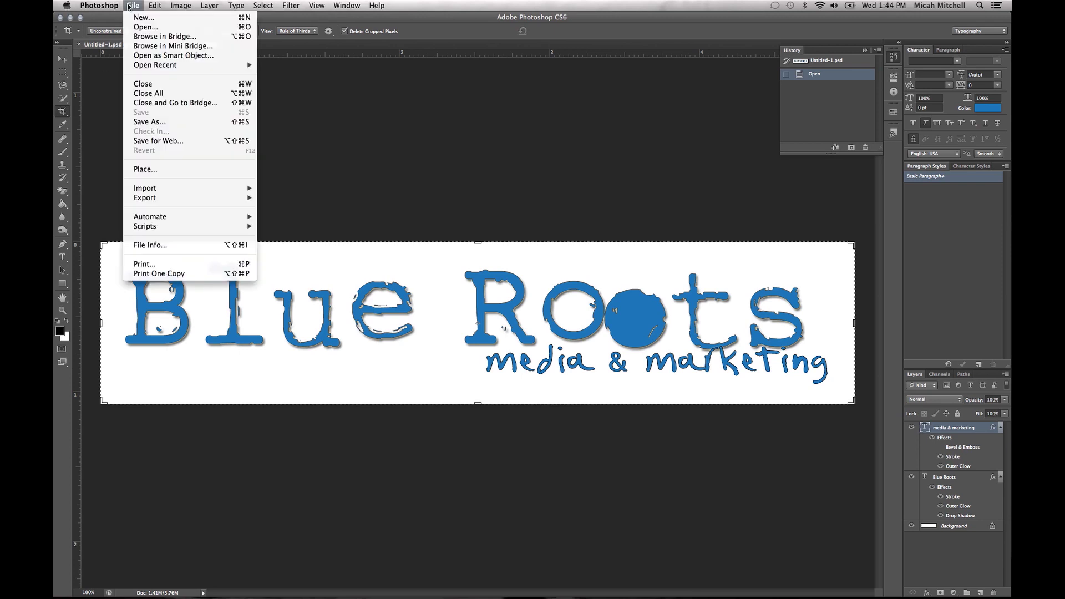
{"action": "left_click", "coordinate": [150, 111]}
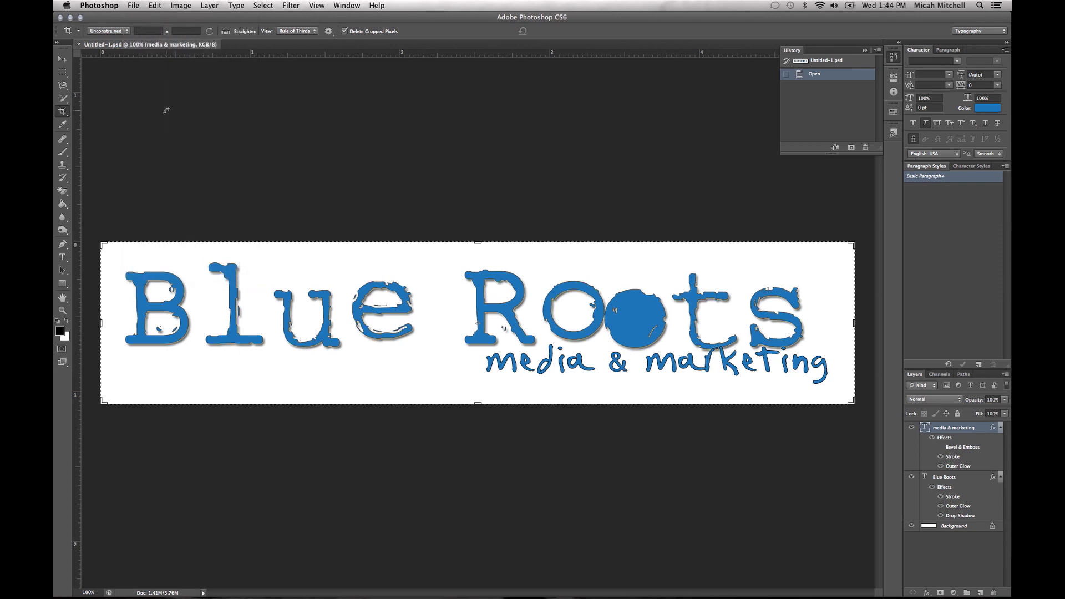
{"action": "left_click", "coordinate": [126, 5]}
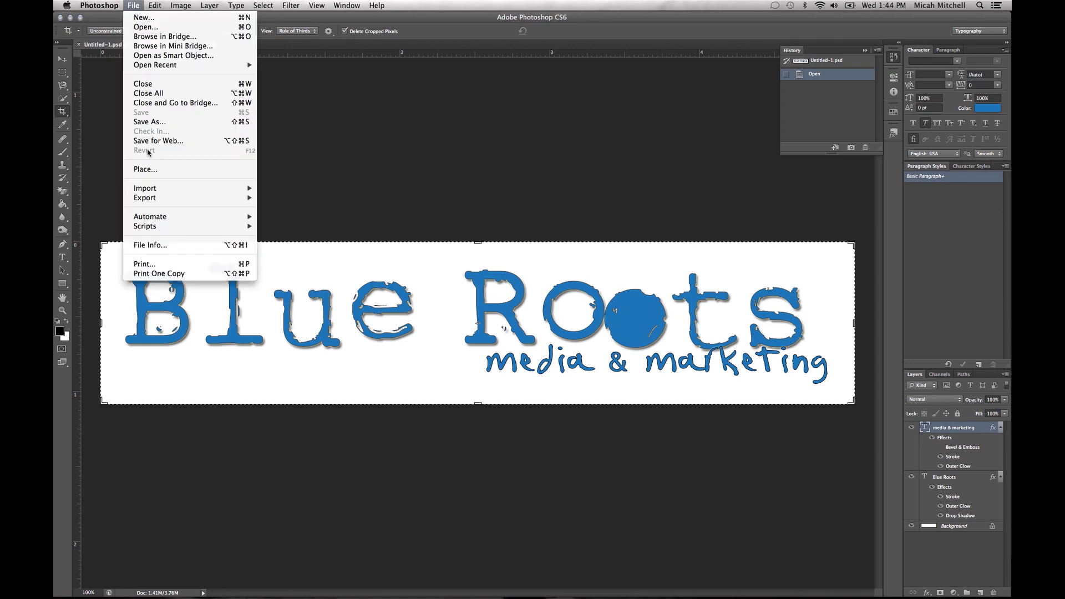
{"action": "left_click", "coordinate": [165, 123]}
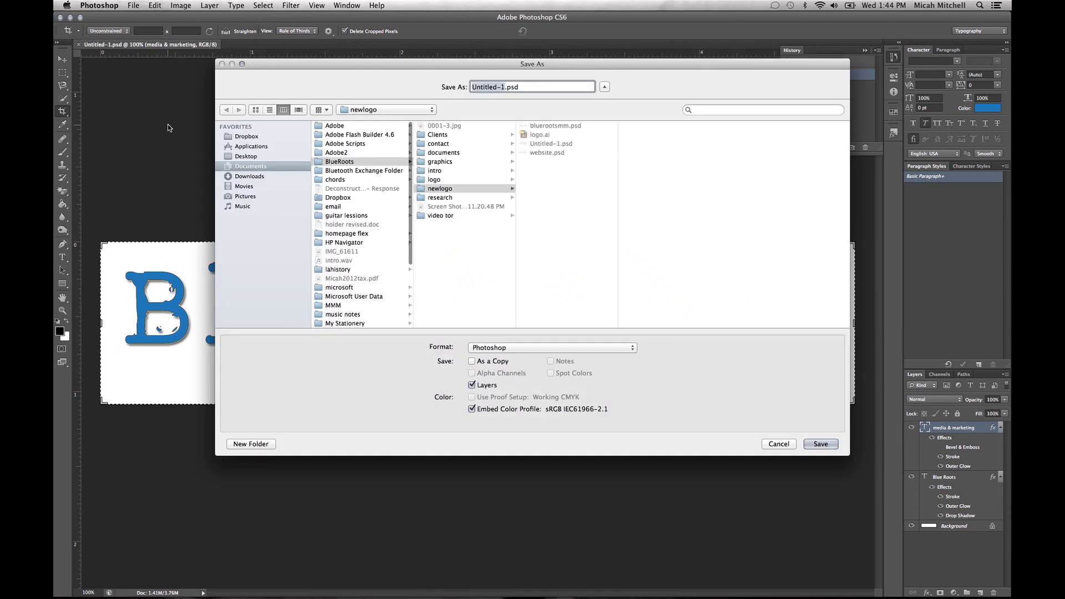
{"action": "left_click", "coordinate": [518, 347]}
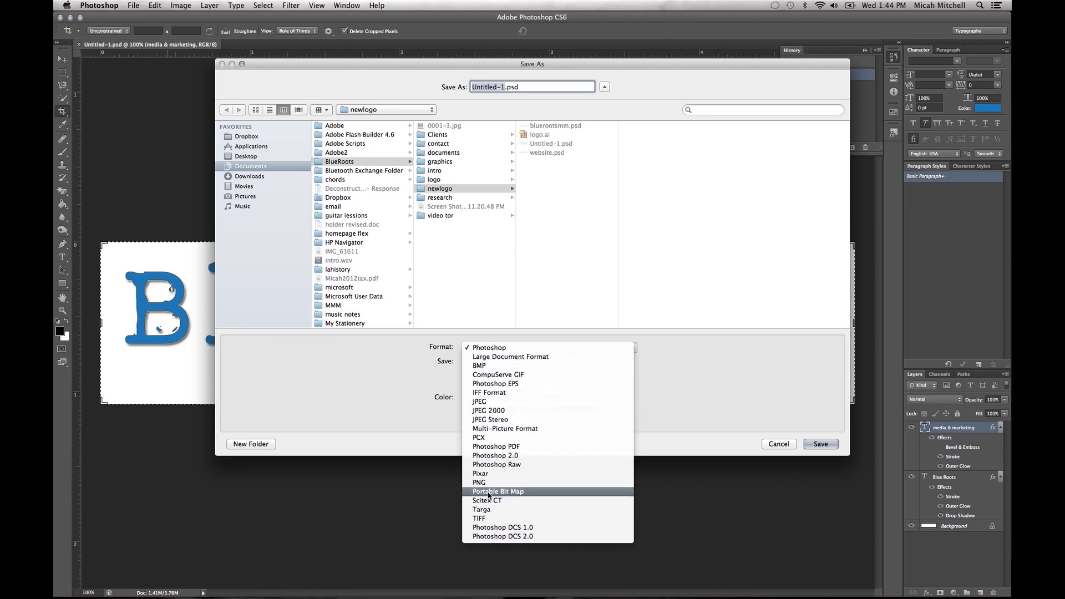
{"action": "left_click", "coordinate": [525, 445]}
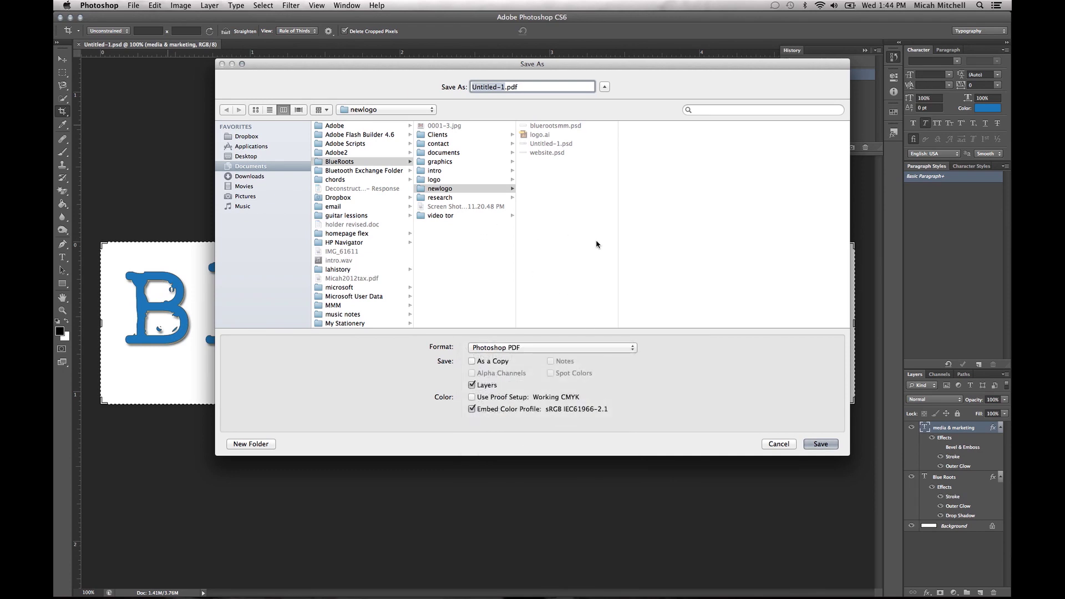
{"action": "left_click", "coordinate": [820, 444]}
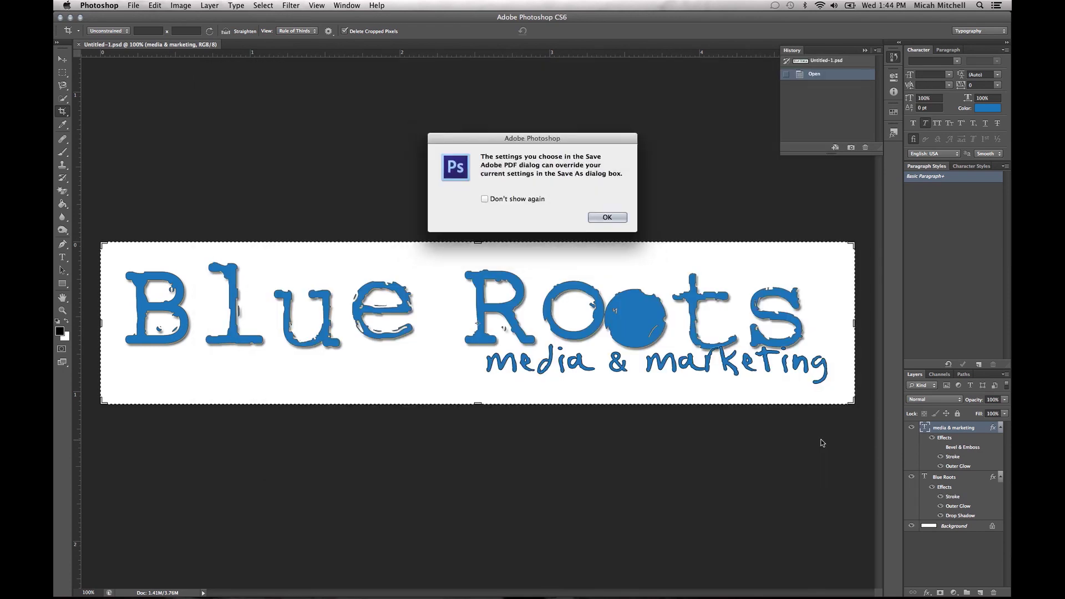
Step: Dismiss the settings notice and save the PDF with Preserve Photoshop Editing Capabilities enabled
{"action": "left_click", "coordinate": [608, 218]}
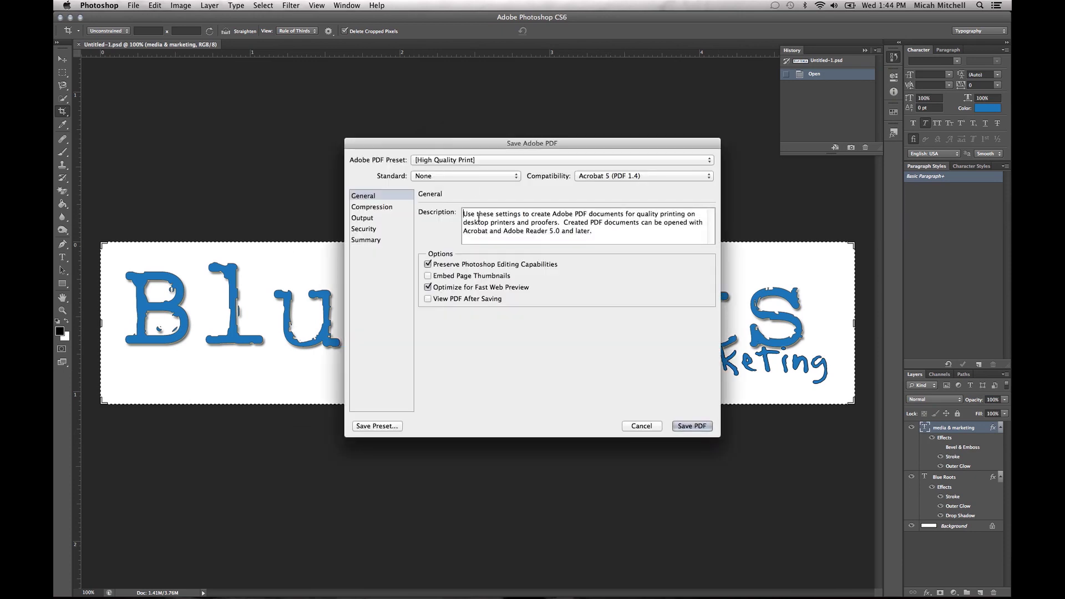
{"action": "left_click", "coordinate": [488, 264]}
{"action": "left_click", "coordinate": [479, 267]}
{"action": "left_click", "coordinate": [695, 430]}
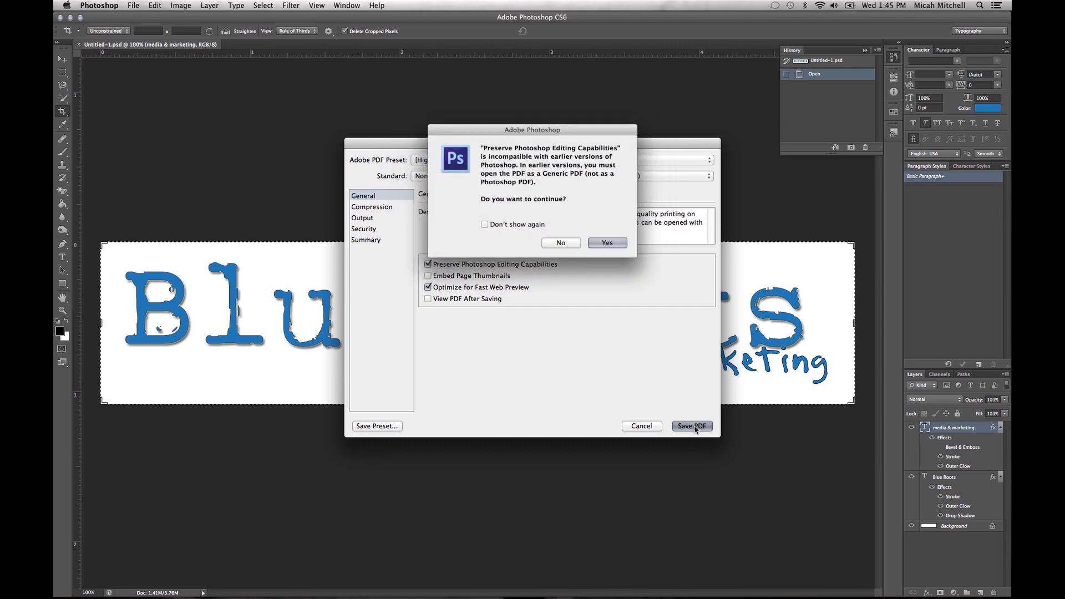
{"action": "left_click", "coordinate": [610, 243]}
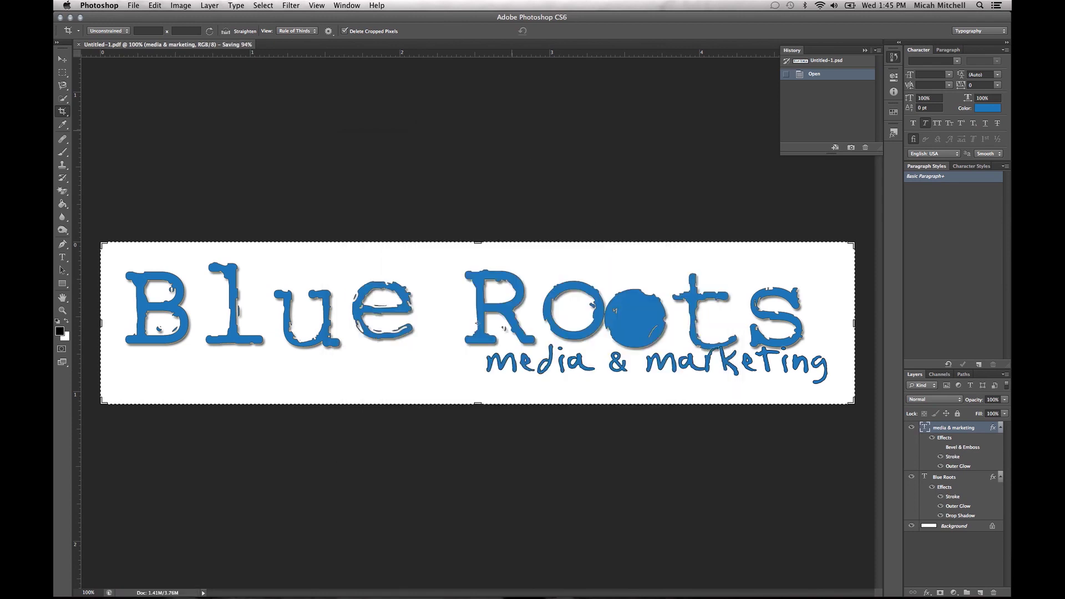
Step: Save another copy of the logo as Untitled-1.png in PNG format
{"action": "left_click", "coordinate": [137, 8]}
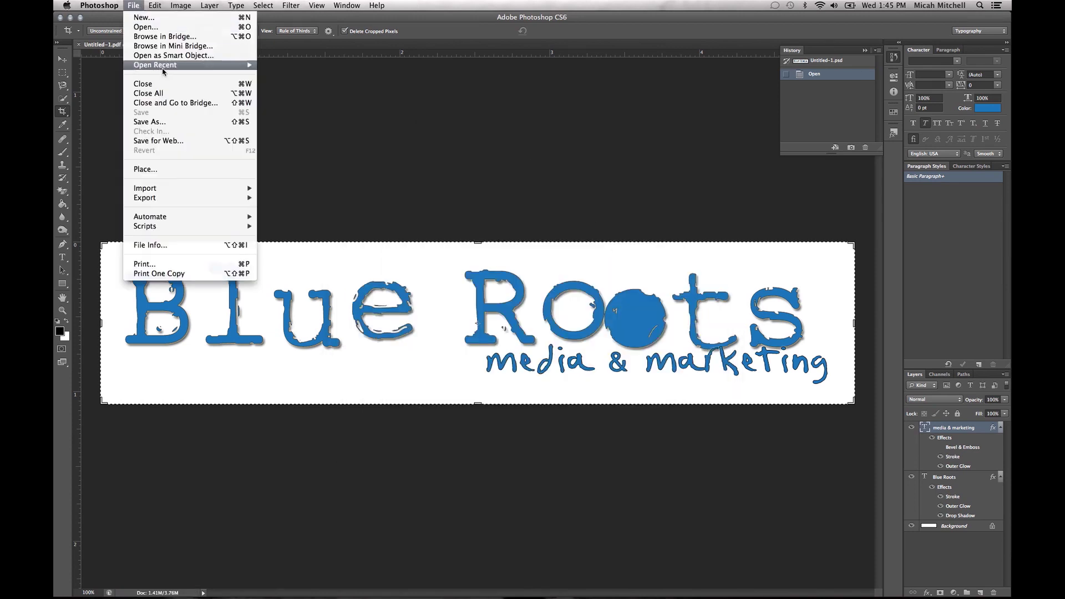
{"action": "left_click", "coordinate": [207, 123]}
{"action": "left_click", "coordinate": [499, 347]}
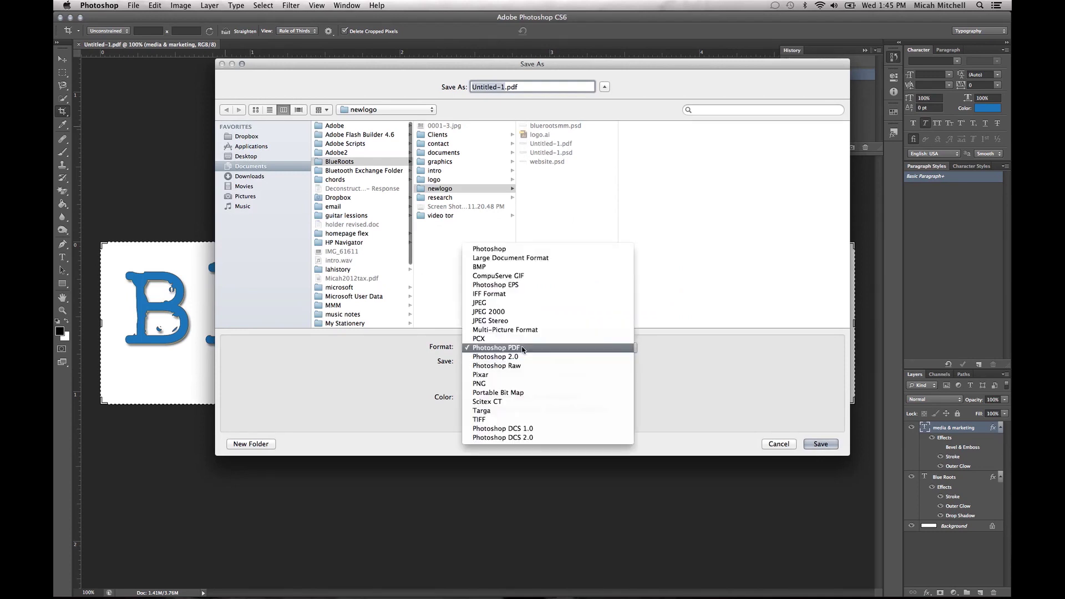
{"action": "left_click", "coordinate": [511, 384]}
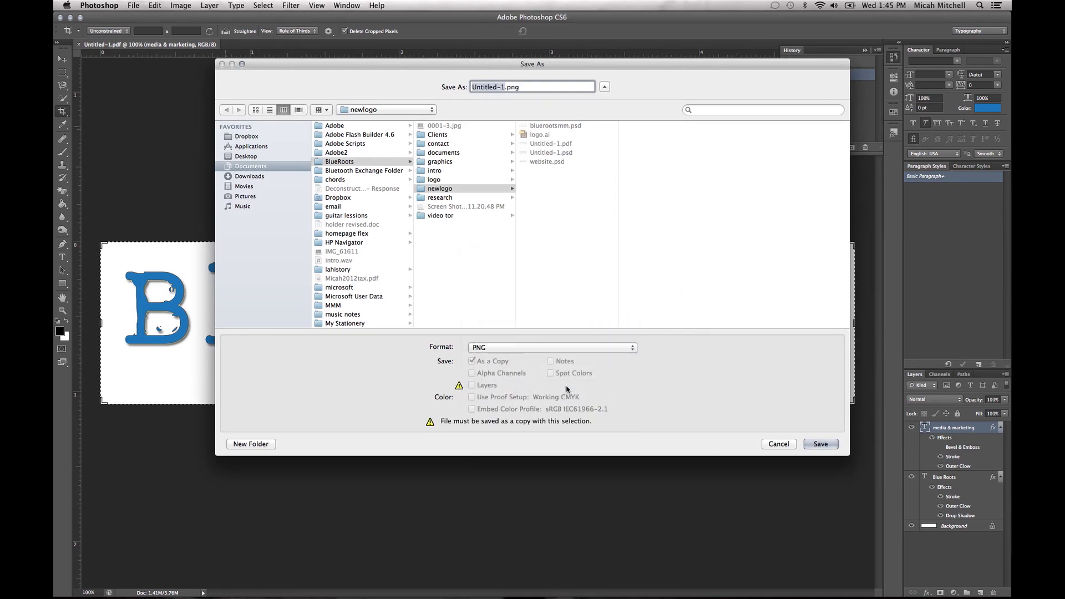
{"action": "left_click", "coordinate": [824, 448]}
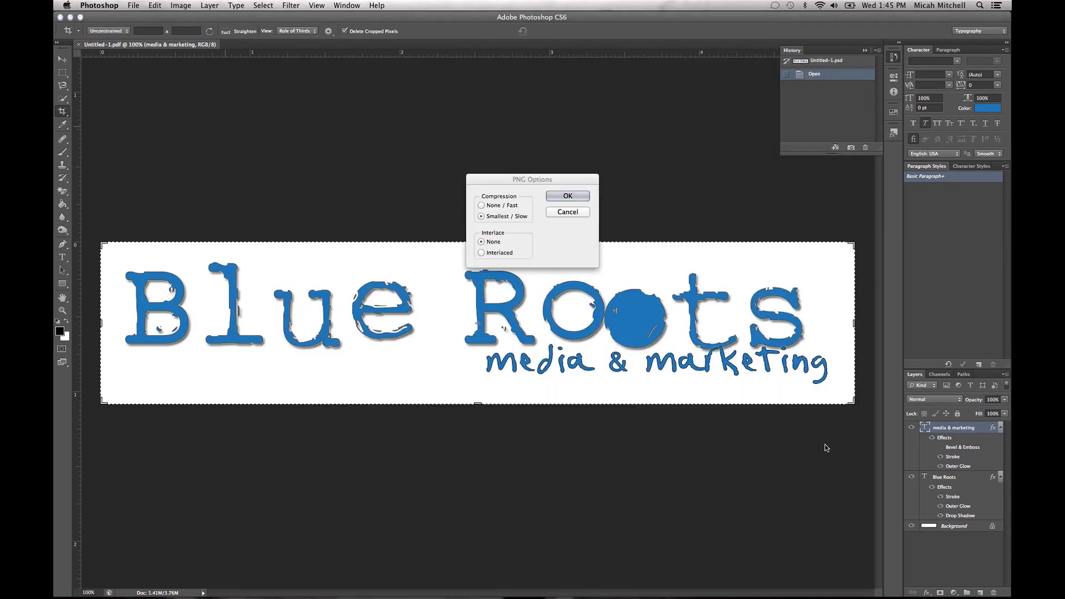
Step: Choose None / Fast compression in PNG Options and confirm the save
{"action": "left_click", "coordinate": [481, 205]}
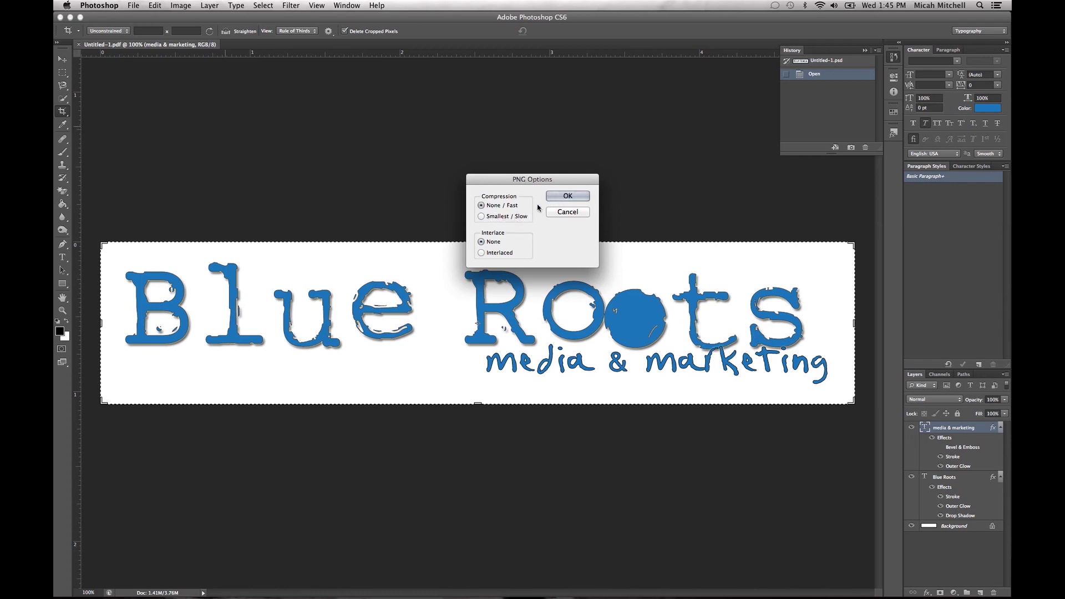
{"action": "left_click", "coordinate": [502, 217]}
{"action": "left_click", "coordinate": [512, 207]}
{"action": "left_click", "coordinate": [567, 200]}
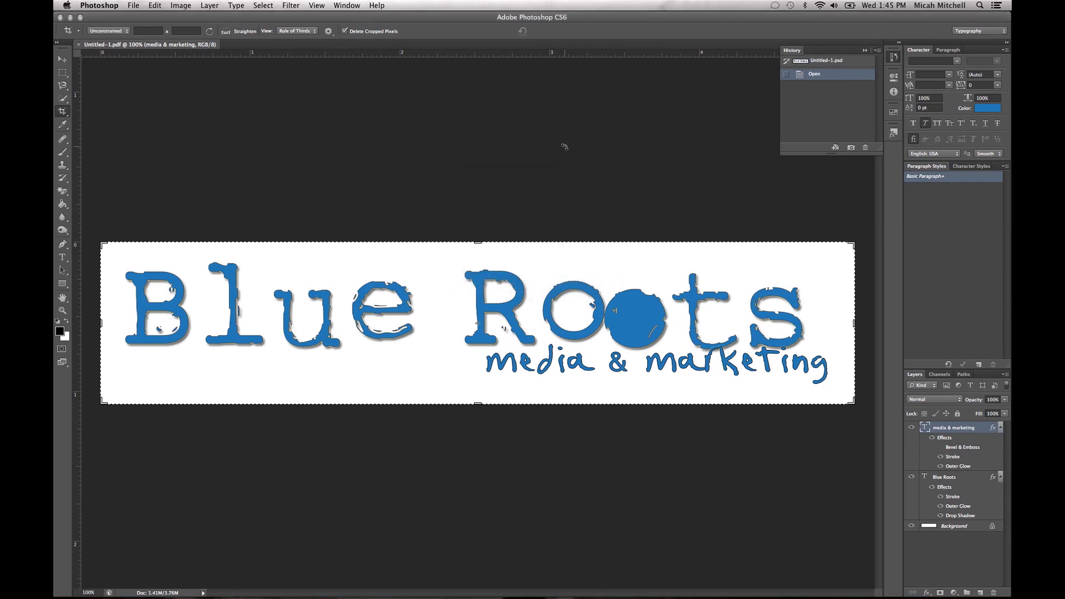
Step: Save a third copy of the logo as Untitled-1.jpg in JPEG format
{"action": "left_click", "coordinate": [133, 6]}
{"action": "left_click", "coordinate": [175, 121]}
{"action": "left_click", "coordinate": [564, 353]}
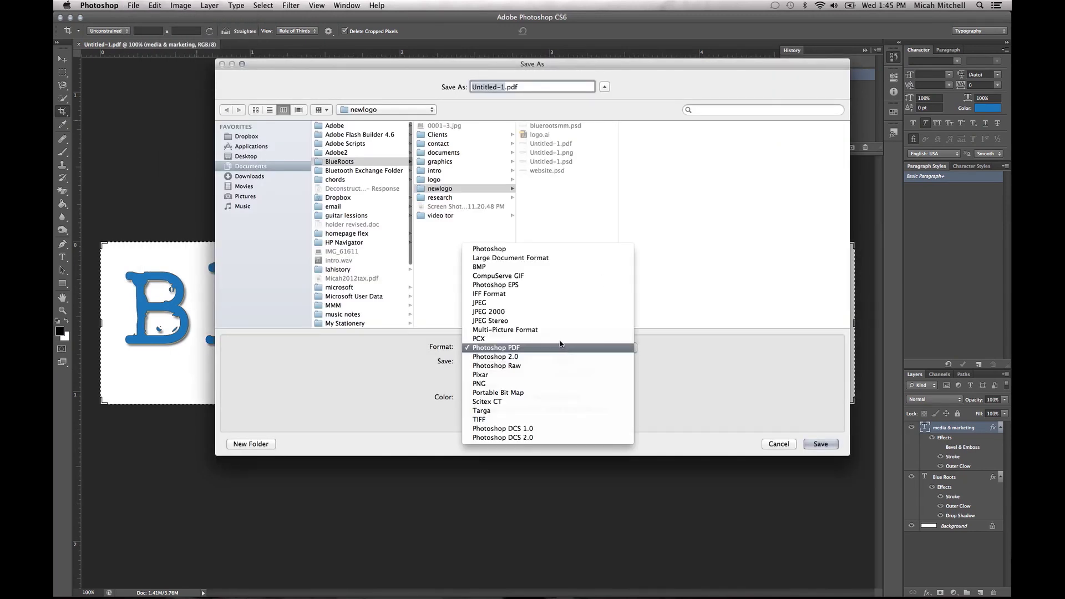
{"action": "left_click", "coordinate": [558, 302]}
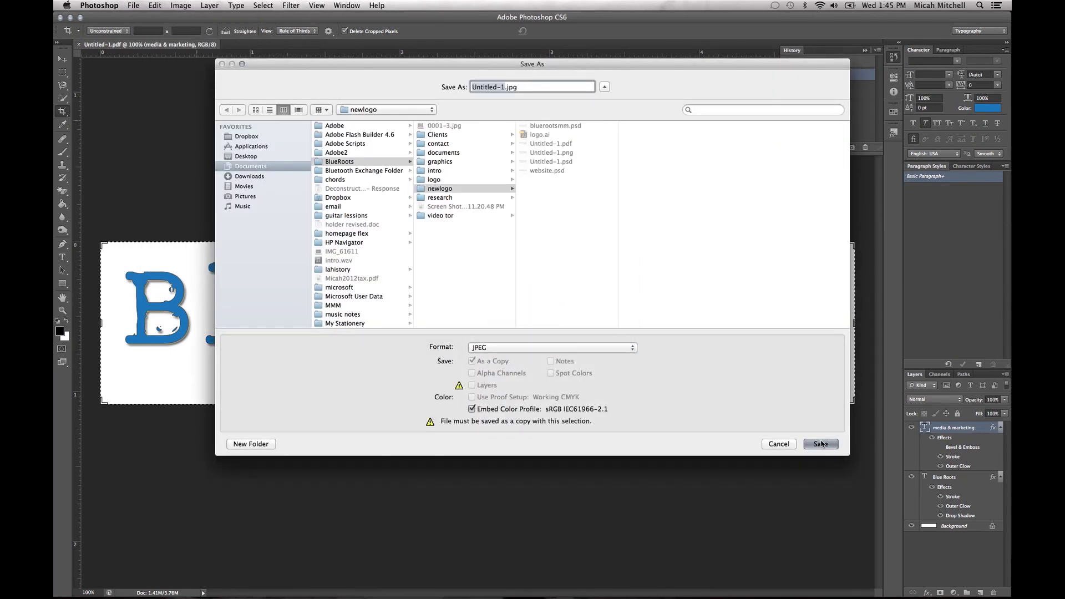
{"action": "left_click", "coordinate": [821, 444]}
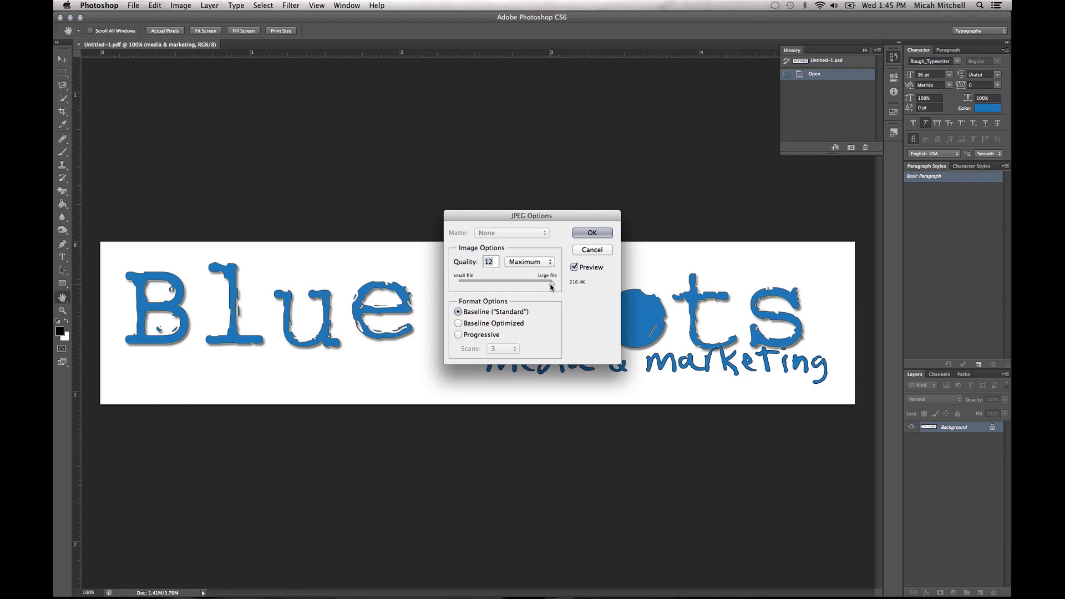
Step: Set the JPEG quality to 12 (Maximum) and confirm the options
{"action": "left_click_drag", "start_coordinate": [552, 286], "coordinate": [516, 284]}
{"action": "left_click_drag", "start_coordinate": [515, 286], "coordinate": [558, 286]}
{"action": "left_click", "coordinate": [593, 233]}
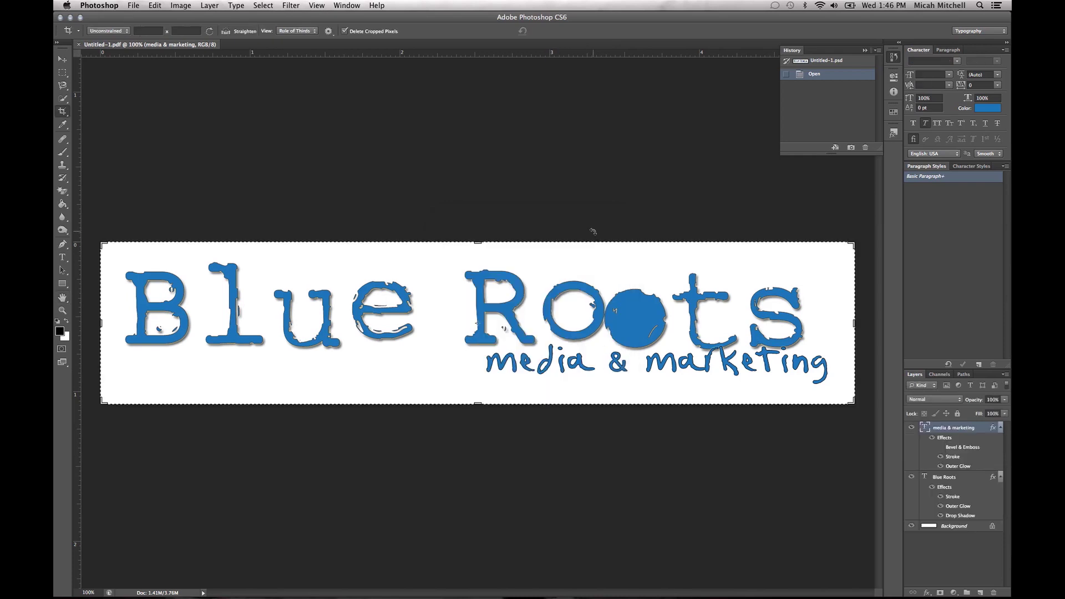
Step: Change the logo's resolution from 300 to 72 Pixels/Inch and zoom in on the pixelated result
{"action": "left_click", "coordinate": [192, 5]}
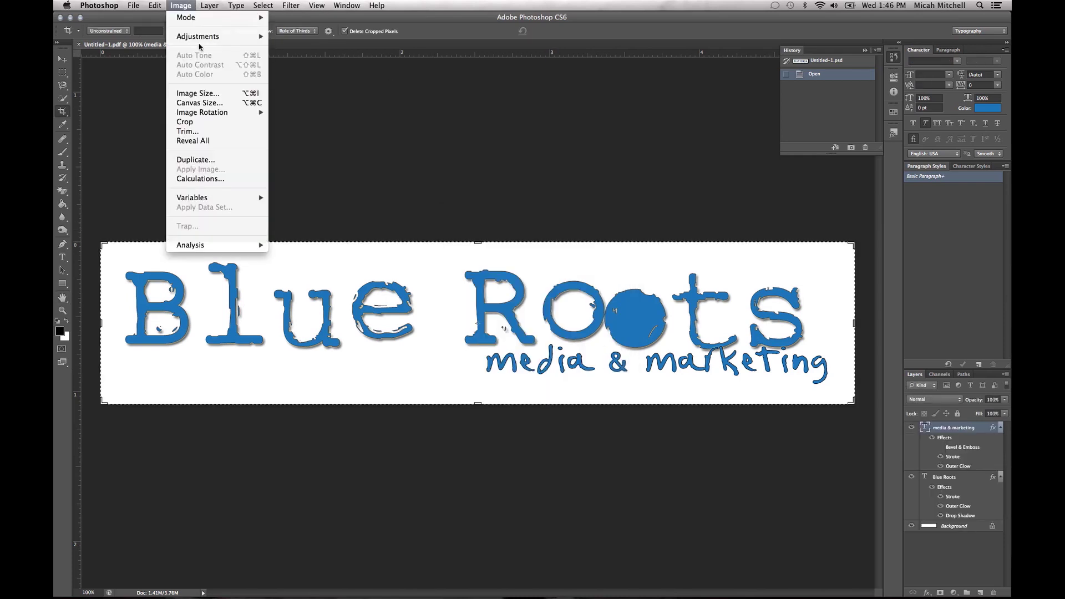
{"action": "left_click", "coordinate": [212, 94]}
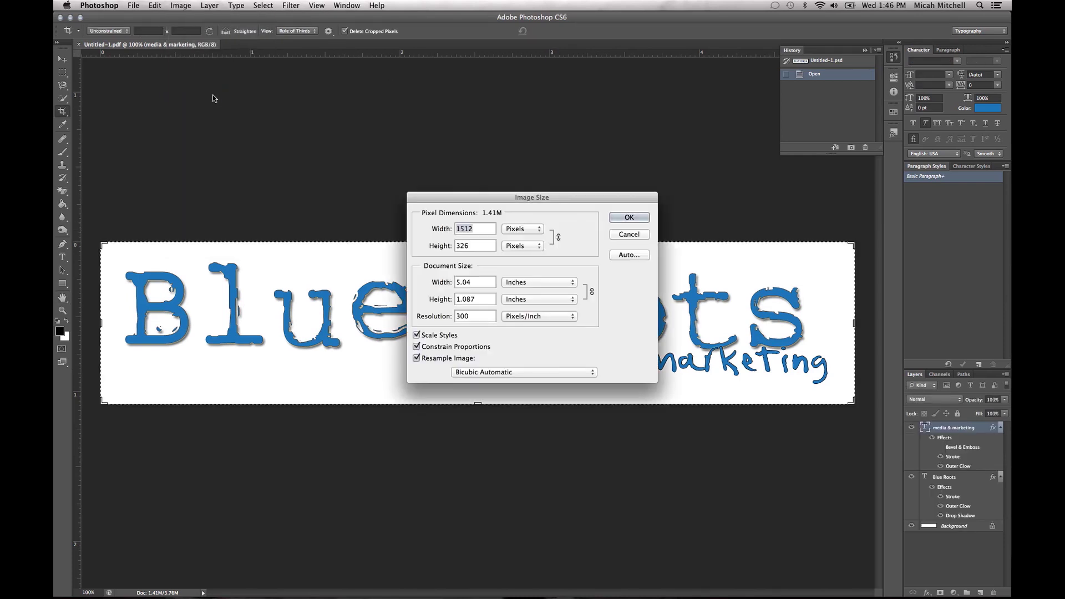
{"action": "double_click", "coordinate": [471, 316]}
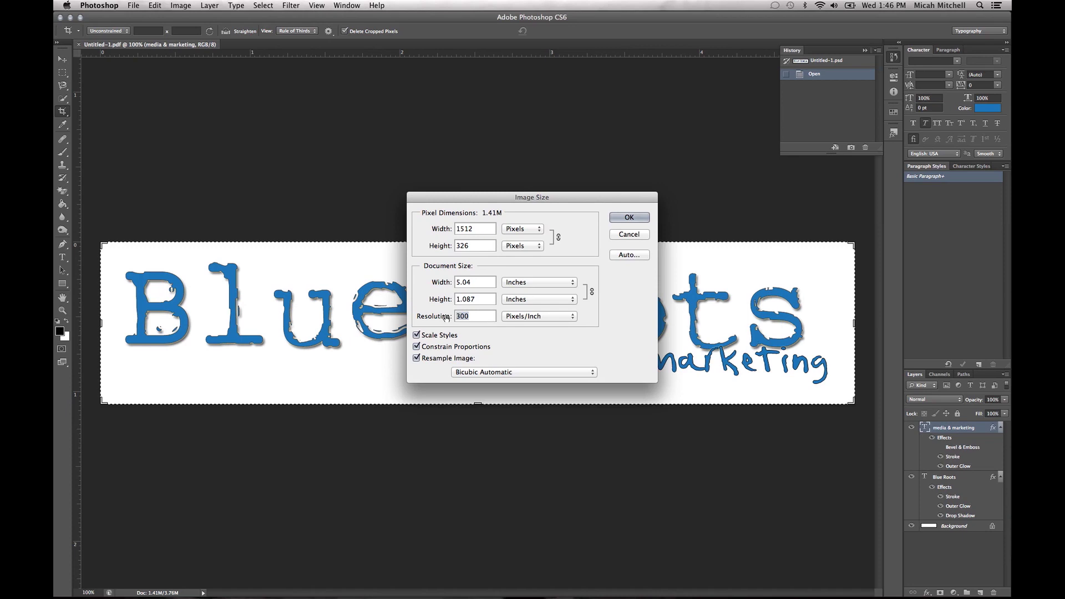
{"action": "type", "text": "72"}
{"action": "key", "text": "Return"}
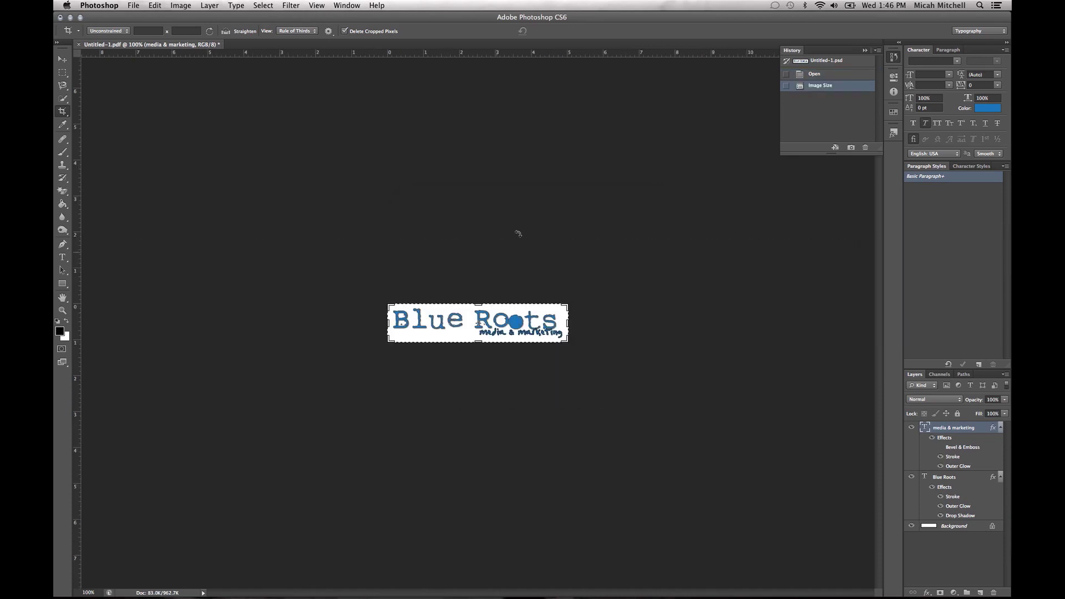
{"action": "scroll", "coordinate": [497, 280], "scroll_direction": "up", "scroll_amount": 1}
{"action": "scroll", "coordinate": [498, 285], "scroll_direction": "up", "scroll_amount": 5}
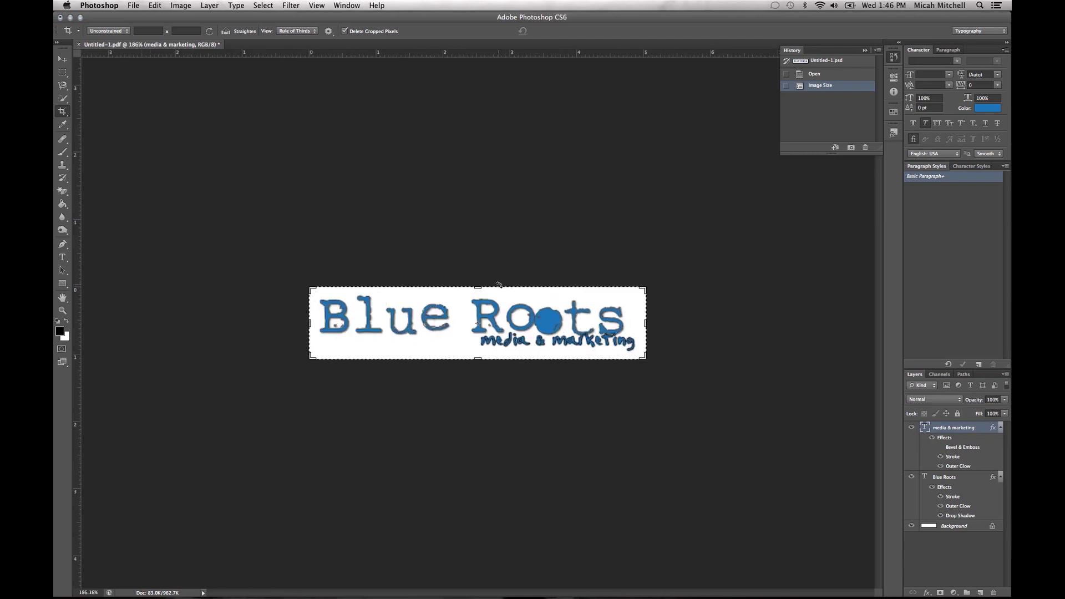
{"action": "scroll", "coordinate": [563, 213], "scroll_direction": "up", "scroll_amount": 2}
{"action": "scroll", "coordinate": [563, 214], "scroll_direction": "up", "scroll_amount": 1}
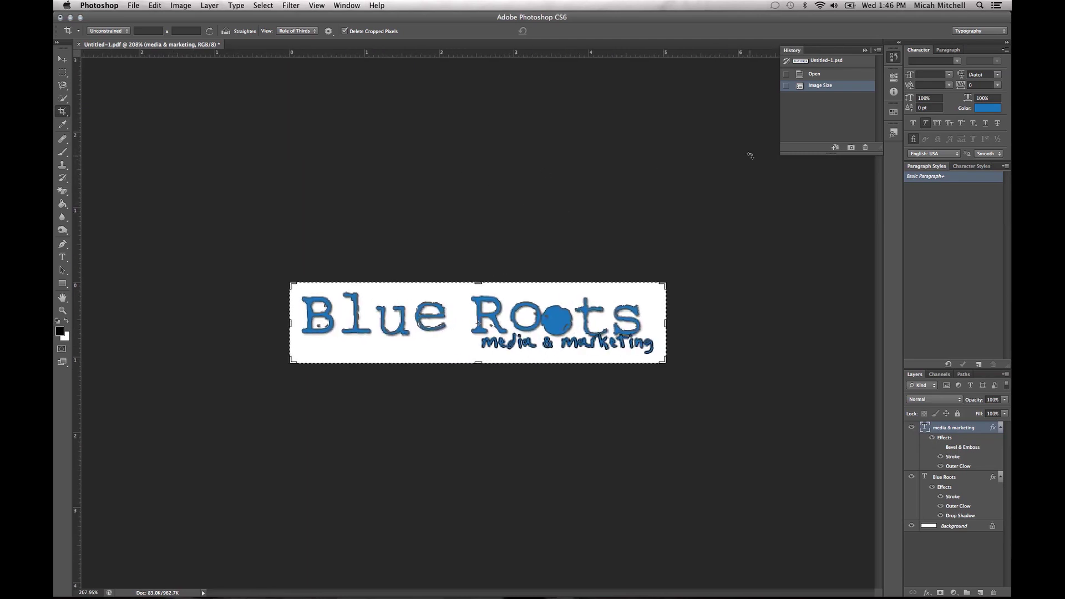
Step: Revert to the Open state in History and zoom out to view the full logo
{"action": "left_click", "coordinate": [829, 75]}
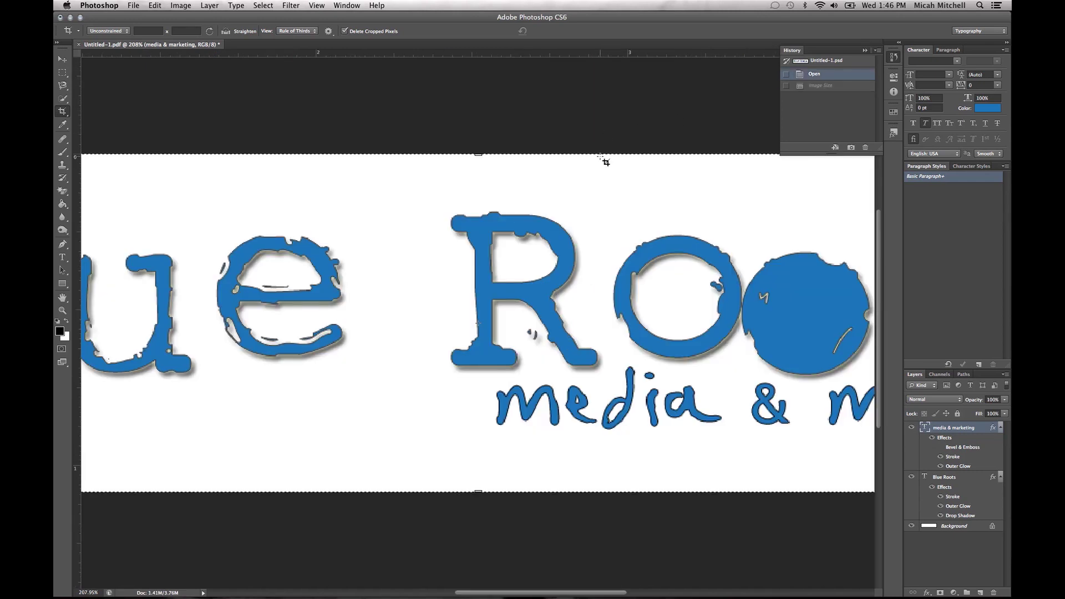
{"action": "scroll", "coordinate": [605, 161], "scroll_direction": "down", "scroll_amount": 4}
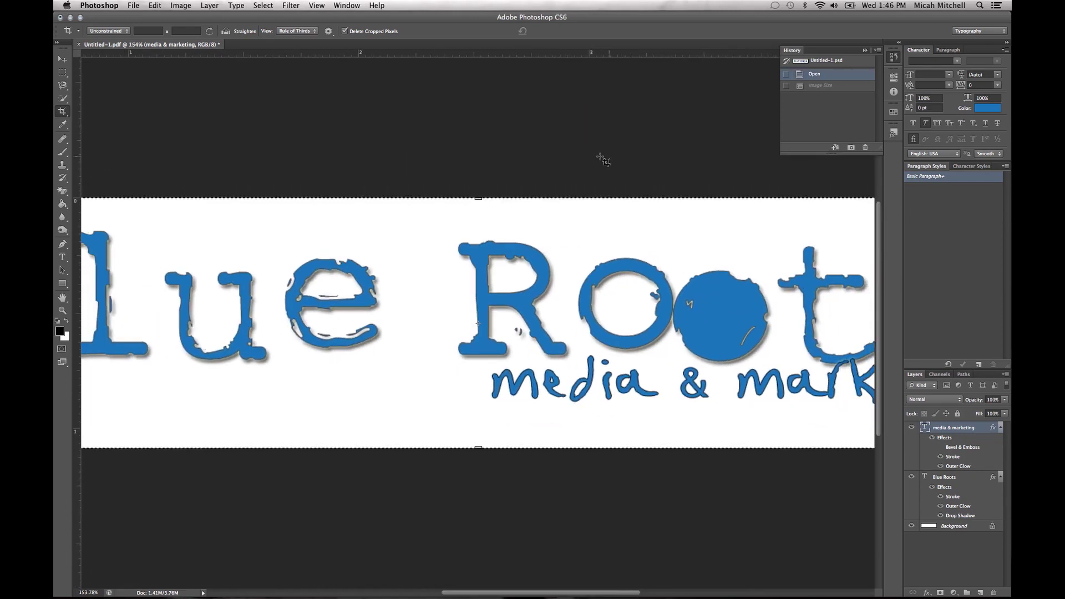
{"action": "scroll", "coordinate": [603, 161], "scroll_direction": "down", "scroll_amount": 4}
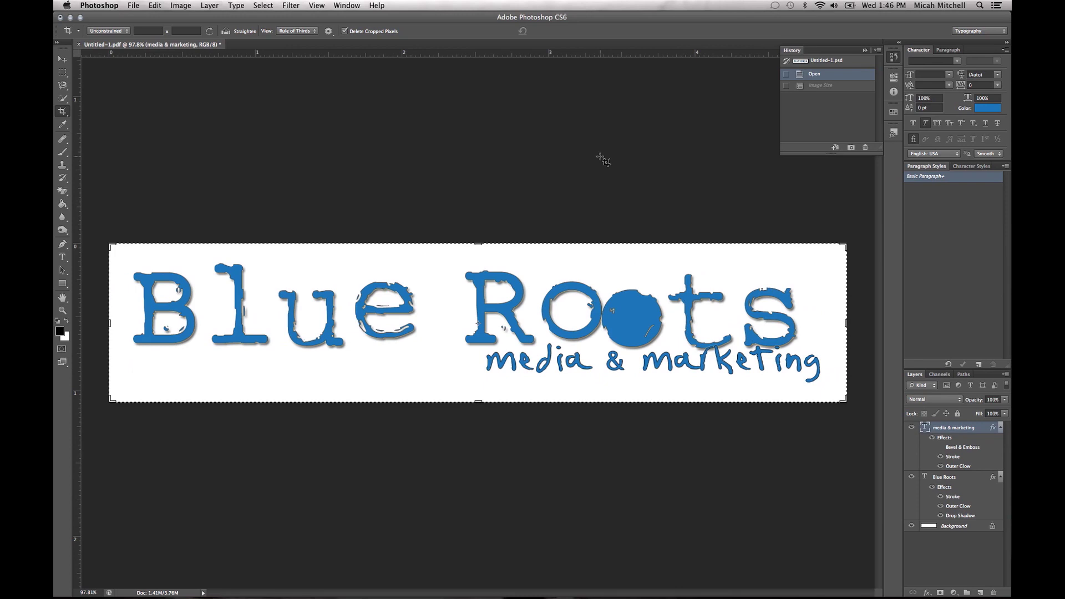